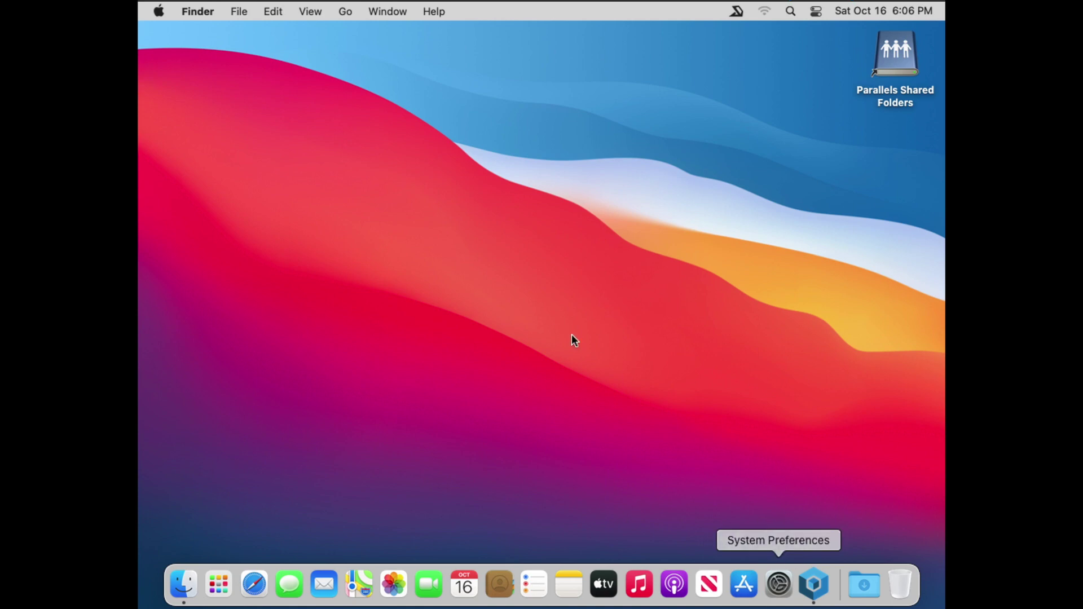
# Step: Find 'print' in System Preferences and open Printers & Scanners, which lists no printers
pyautogui.click(158, 12)
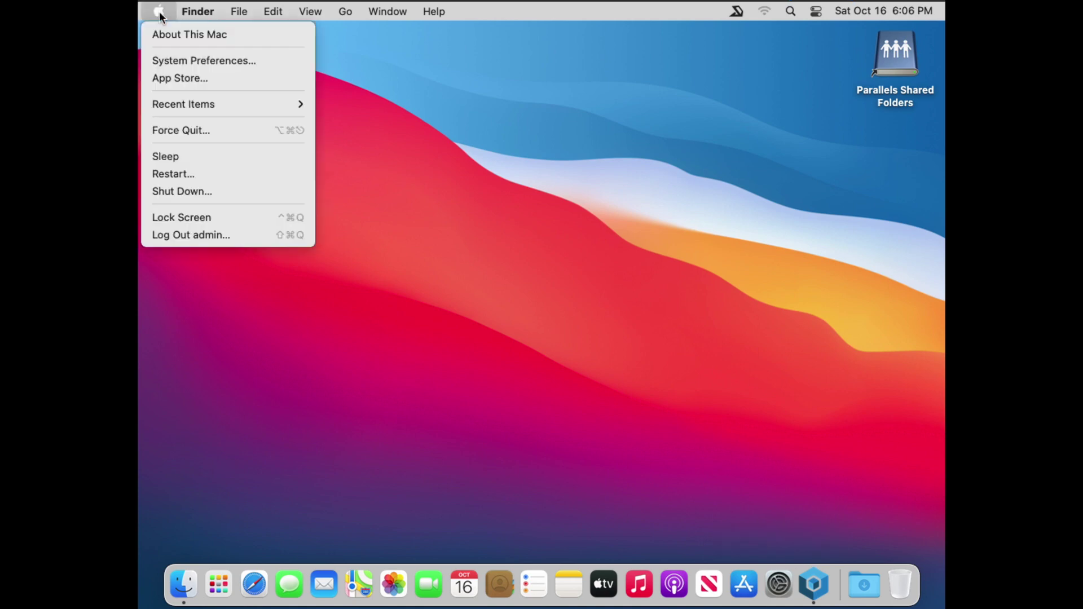
pyautogui.click(212, 62)
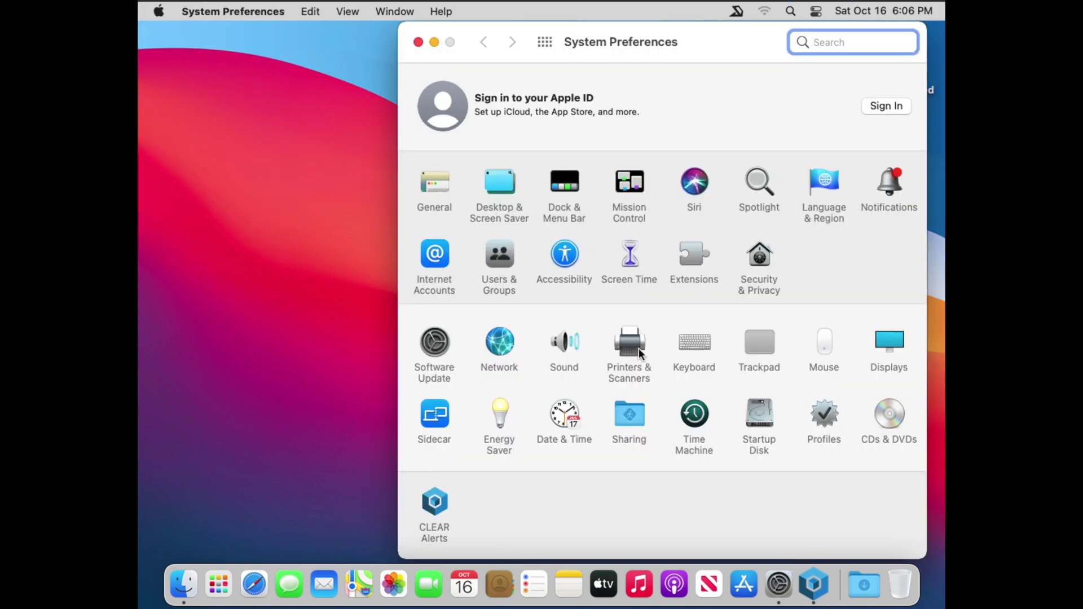
pyautogui.write('p')
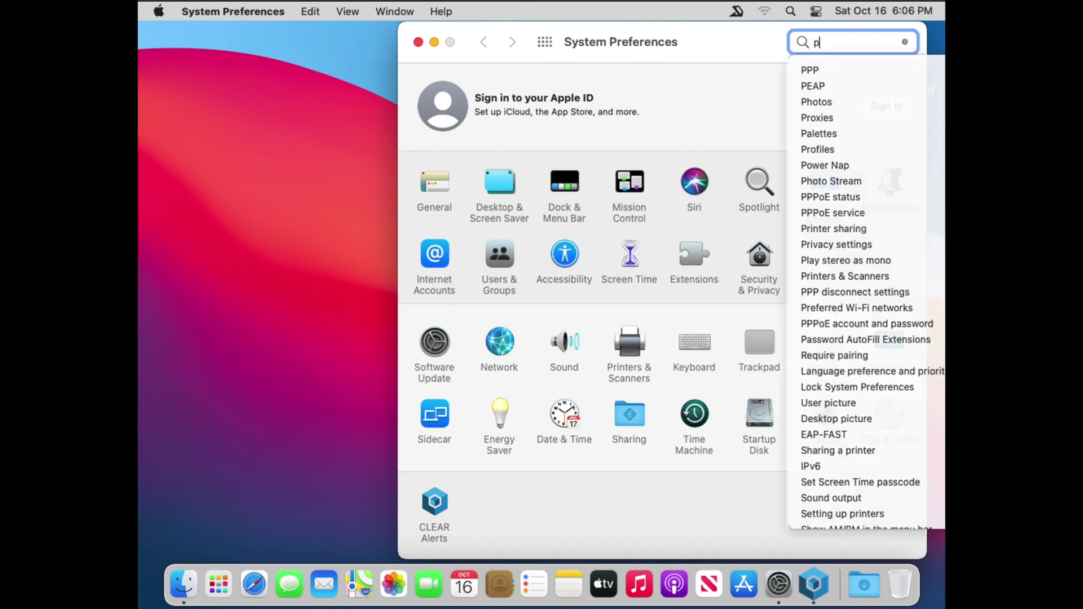
pyautogui.write('rint')
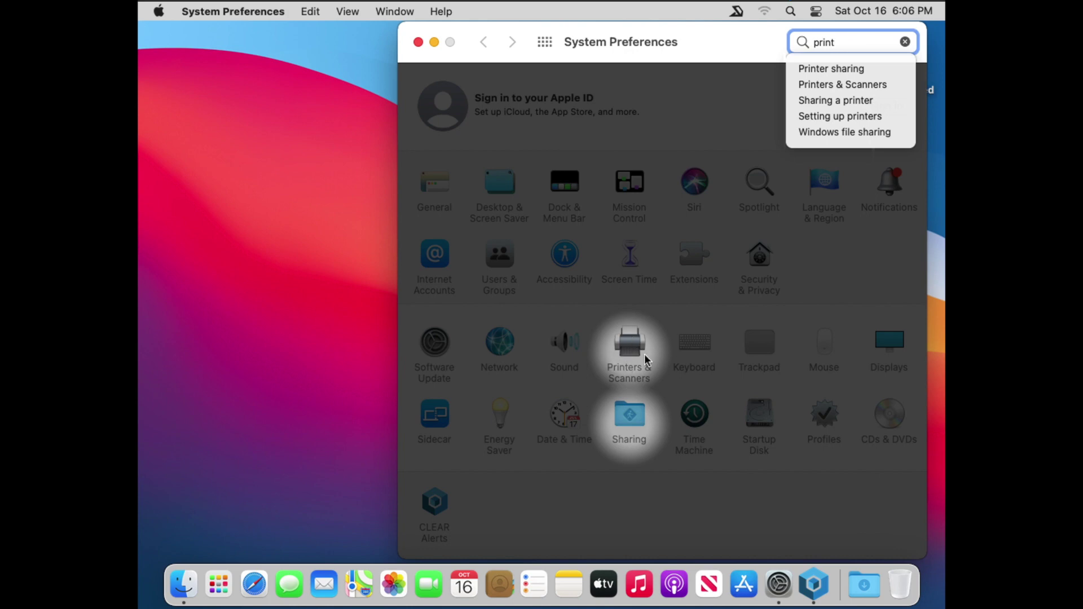
pyautogui.click(632, 342)
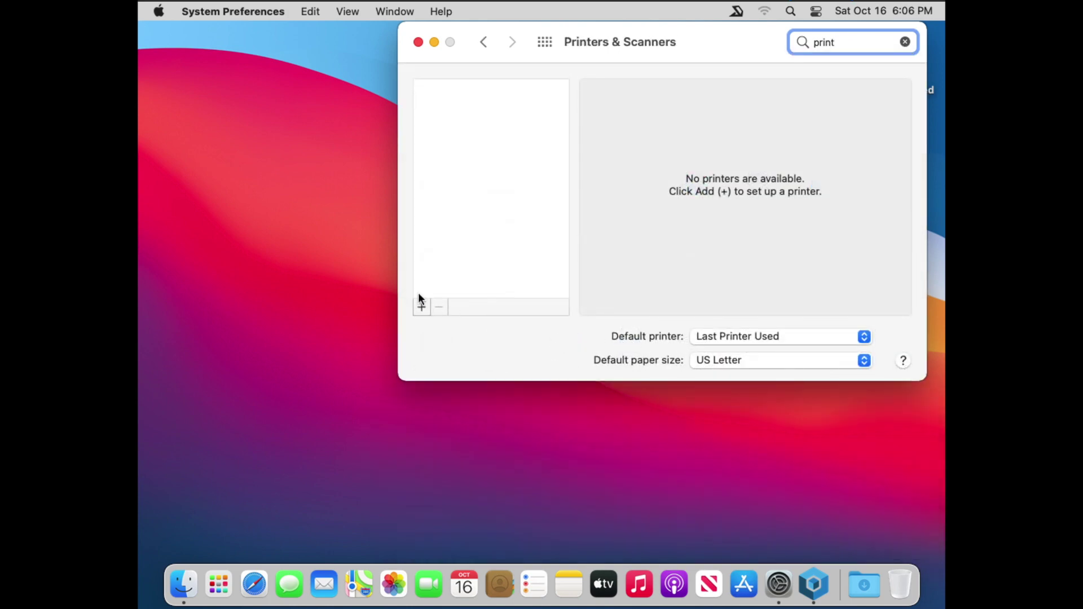
# Step: Add the HP DeskJet 3700 series as 'HP DeskJet', location Office, using Secure AirPrint
pyautogui.click(423, 305)
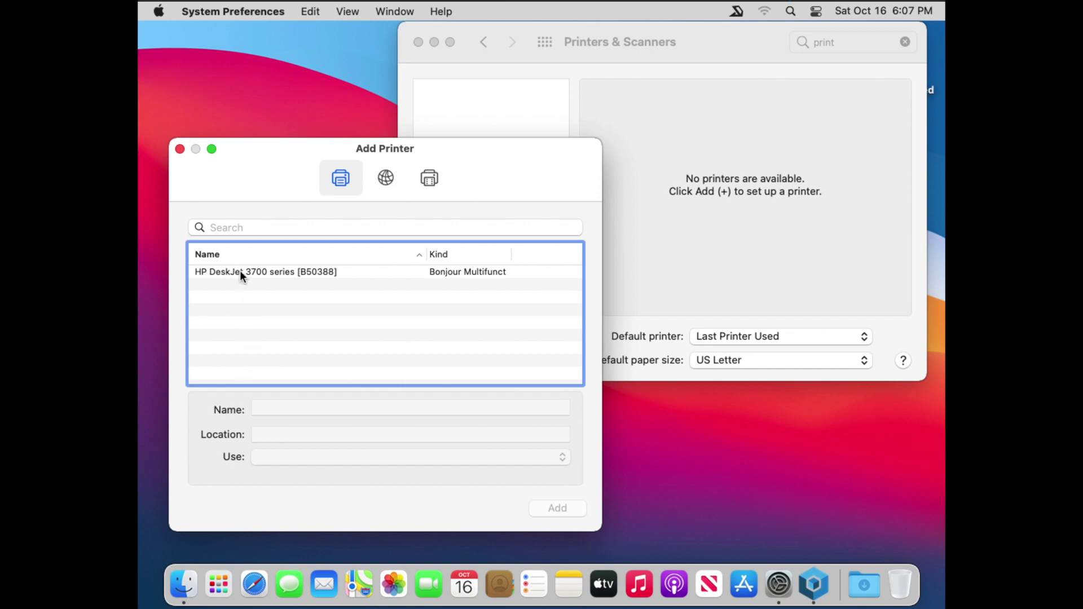
pyautogui.click(225, 272)
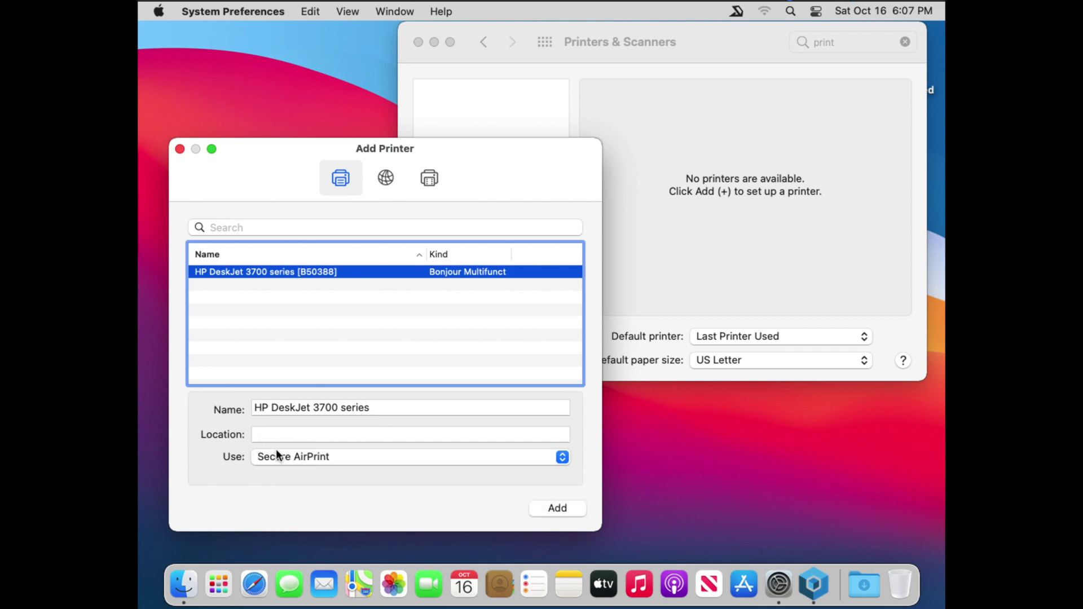
pyautogui.click(298, 408)
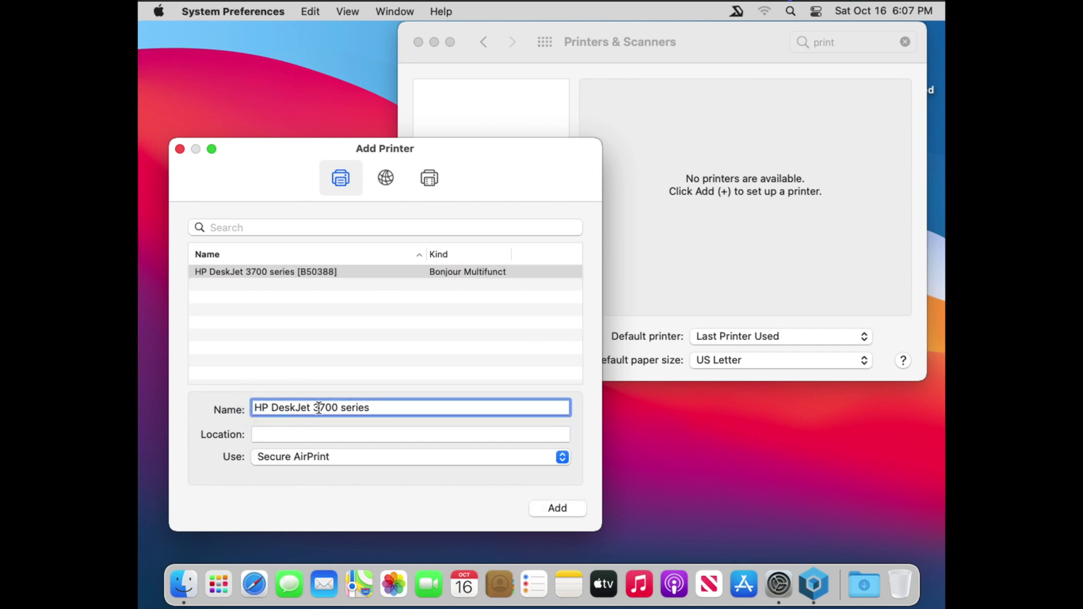
pyautogui.moveTo(310, 407); pyautogui.dragTo(409, 404)
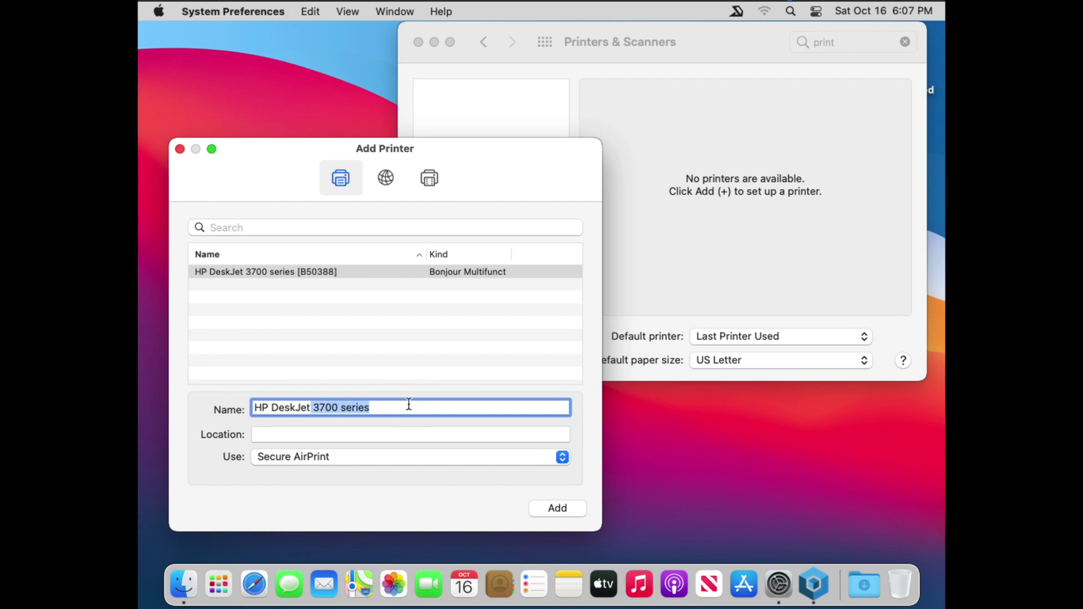
pyautogui.press('BackSpace')
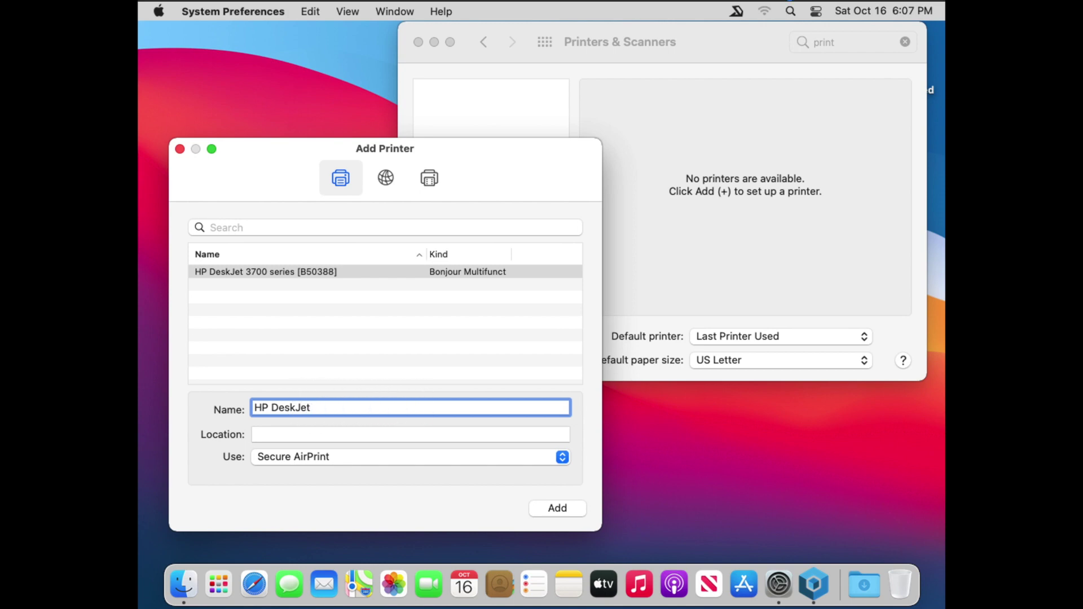
pyautogui.press('Tab')
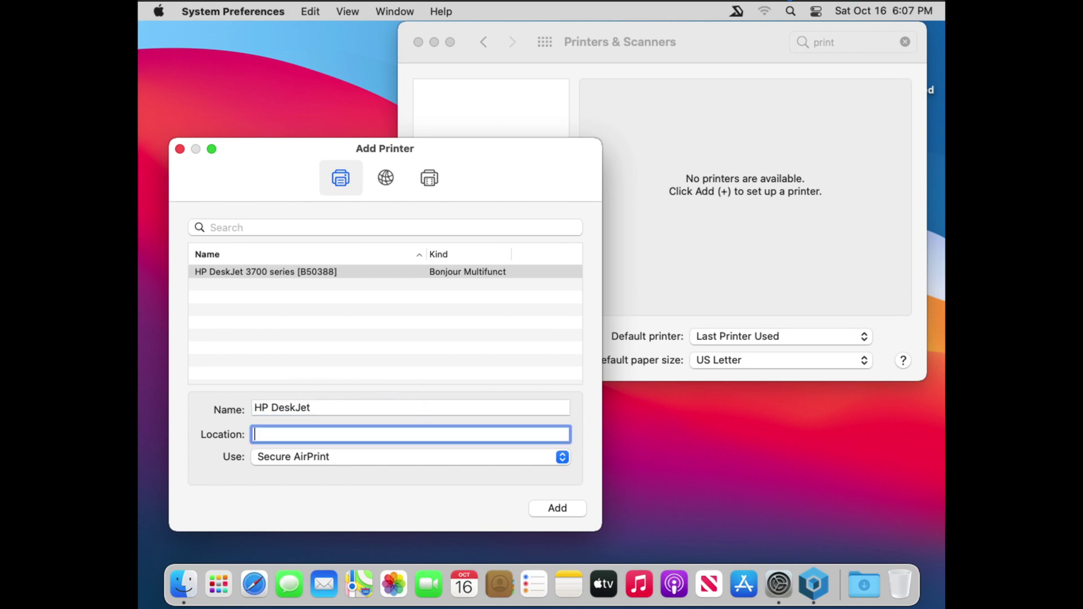
pyautogui.write('Office')
pyautogui.click(308, 458)
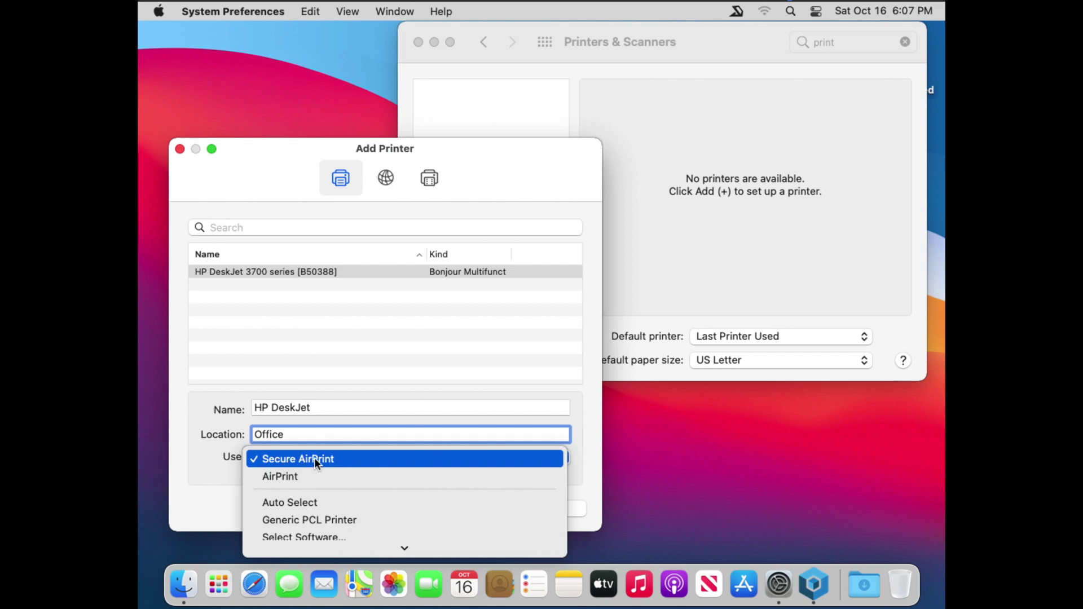
pyautogui.click(211, 469)
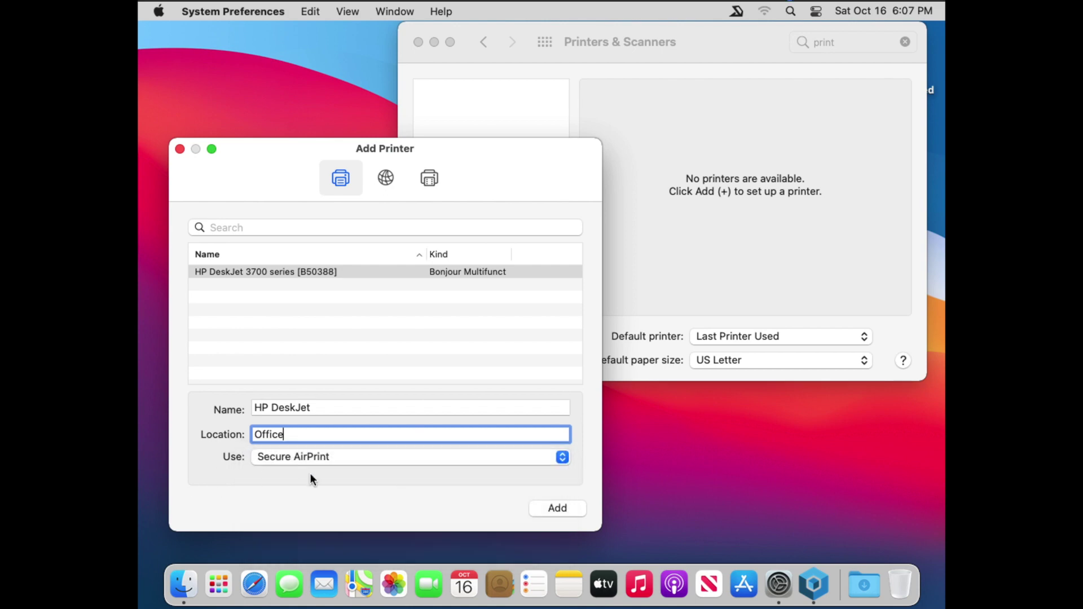
pyautogui.click(557, 508)
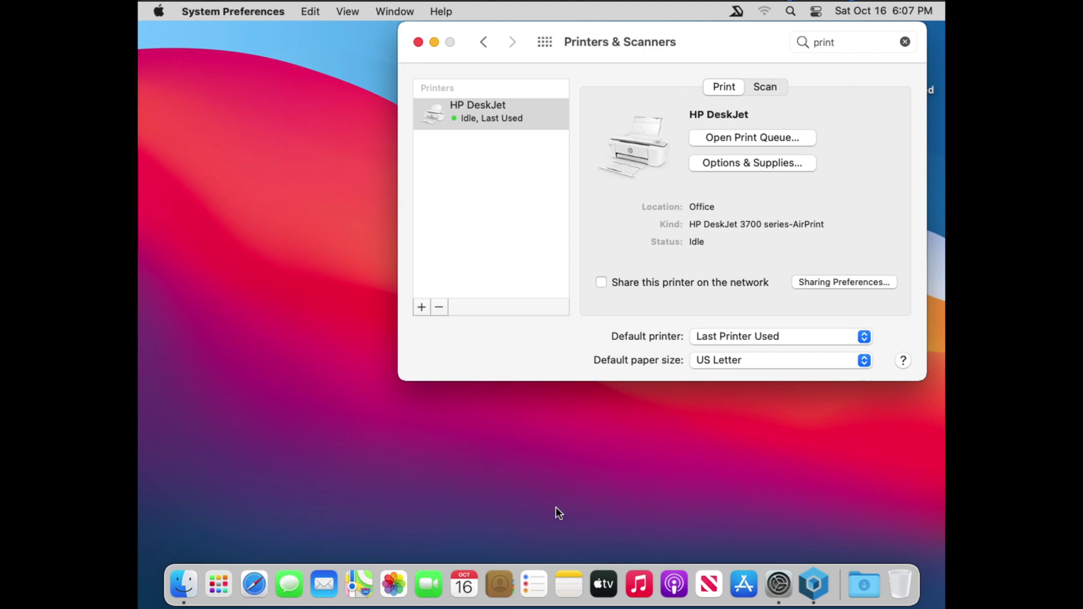
# Step: Select the HP DeskJet printer and show its Scan tab
pyautogui.click(513, 173)
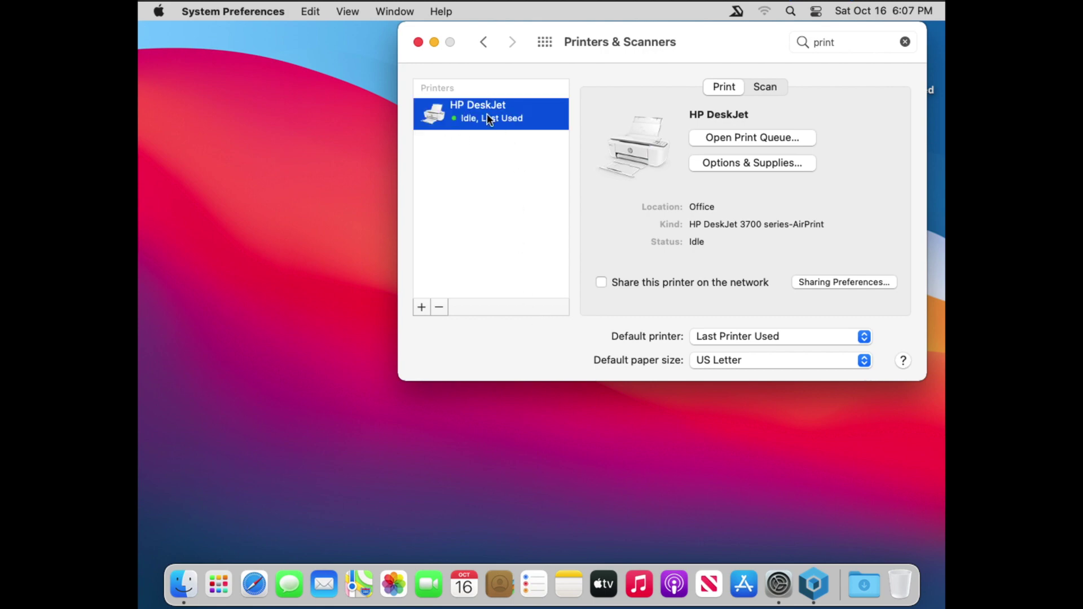
pyautogui.moveTo(728, 33); pyautogui.dragTo(579, 57)
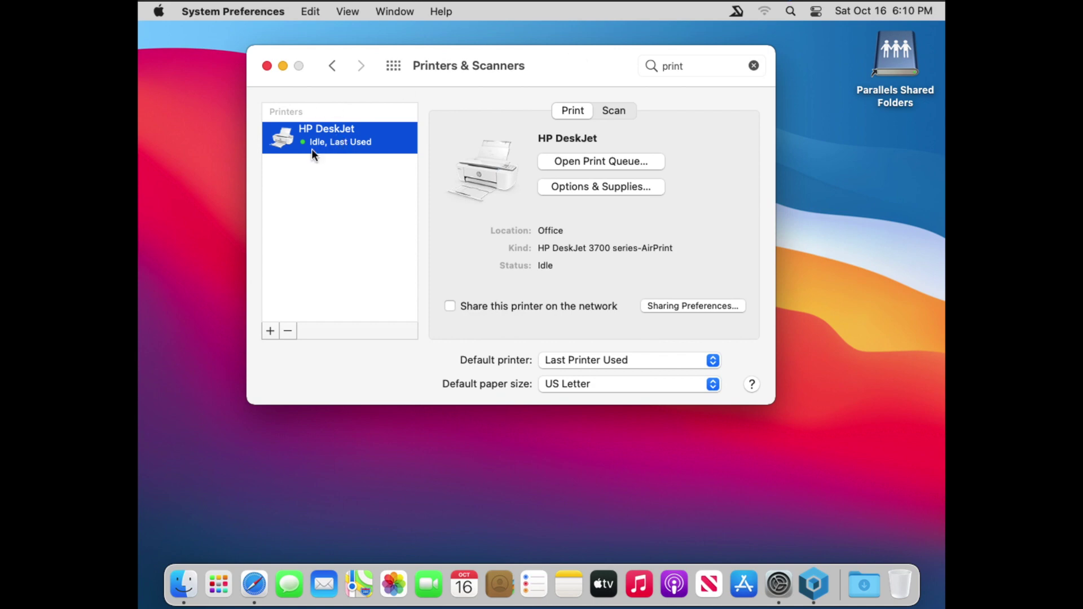
pyautogui.click(621, 110)
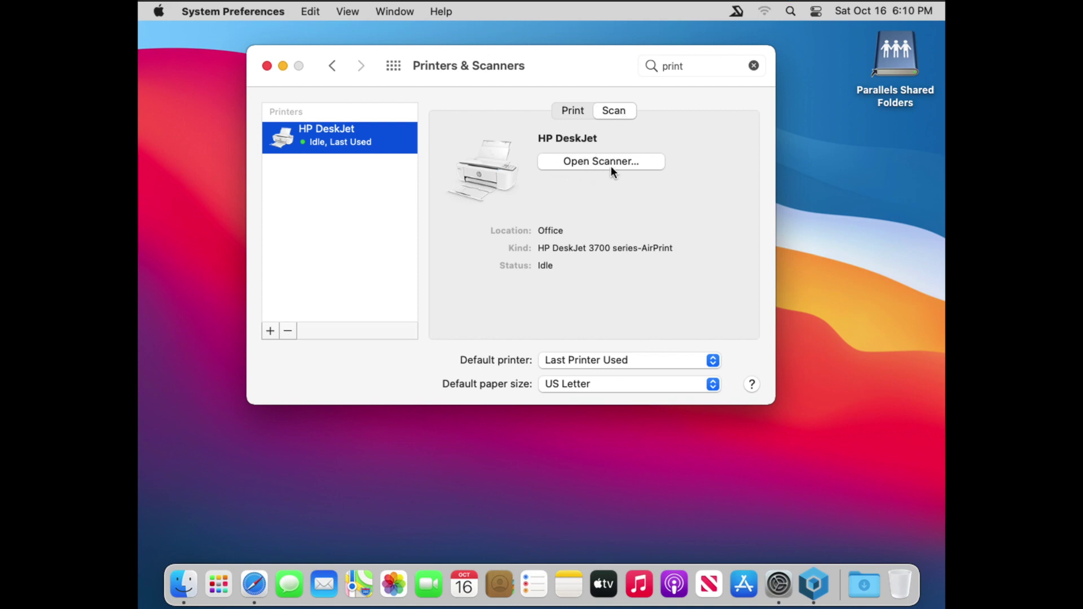
# Step: Open the HP DeskJet Scanner window, keeping Pictures as destination and US Letter paper size
pyautogui.click(592, 161)
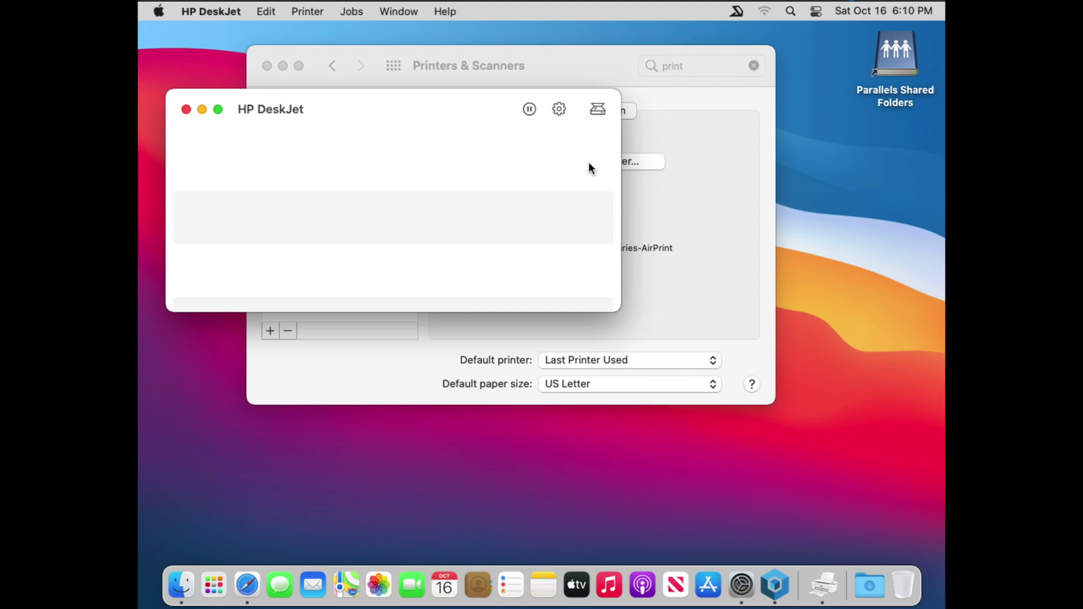
pyautogui.click(600, 110)
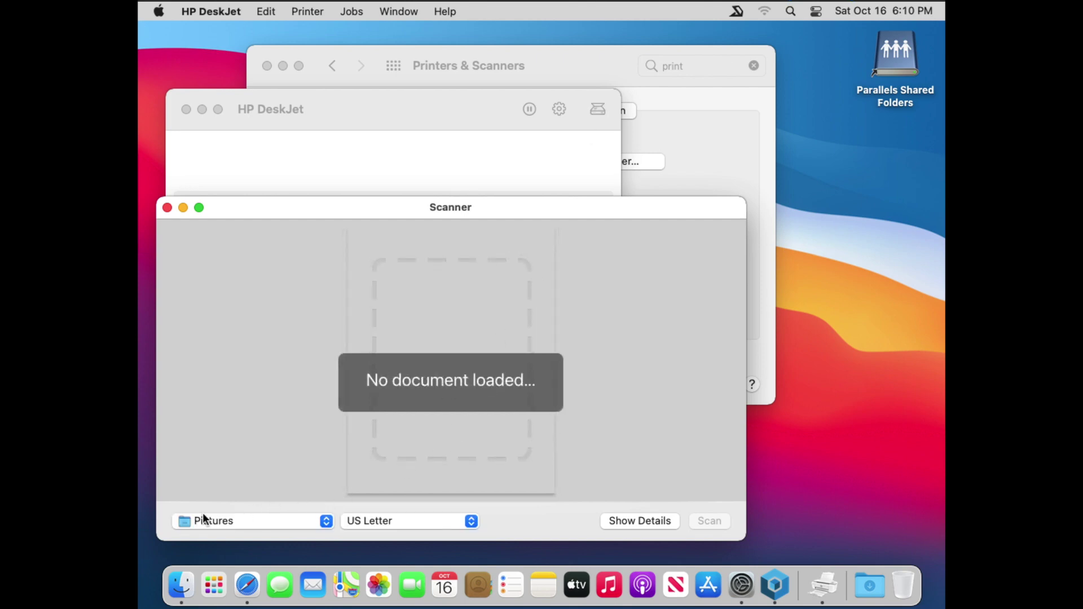
pyautogui.click(229, 520)
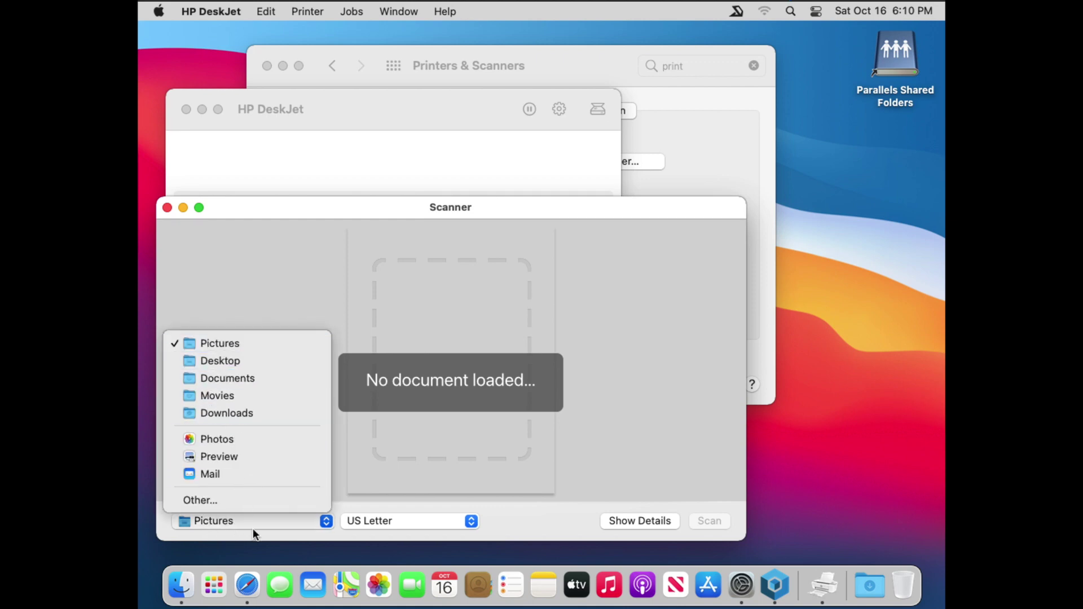
pyautogui.click(408, 524)
pyautogui.click(409, 523)
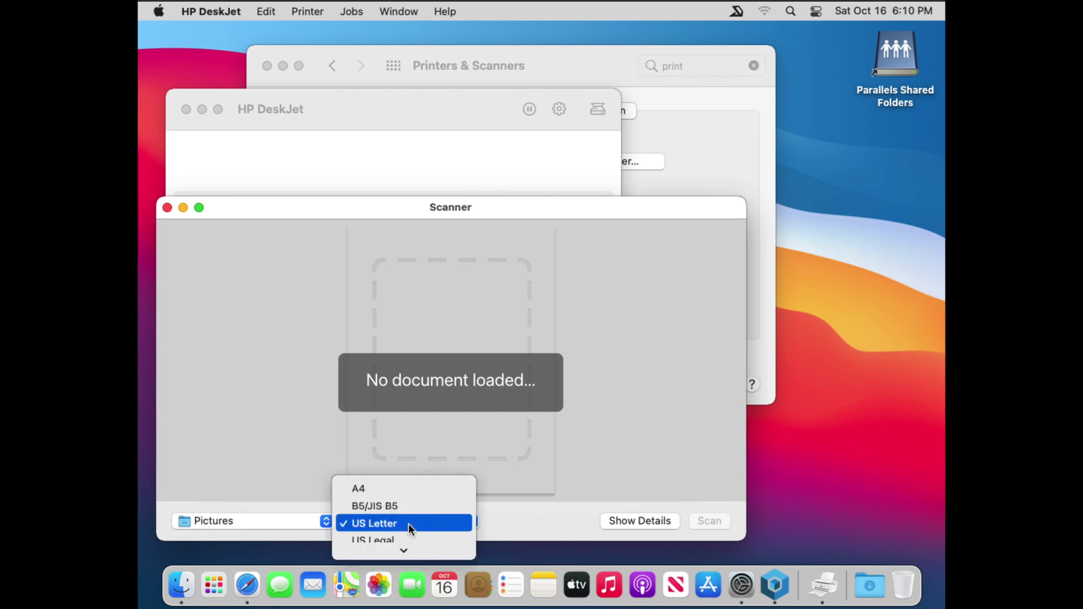
pyautogui.moveTo(411, 557)
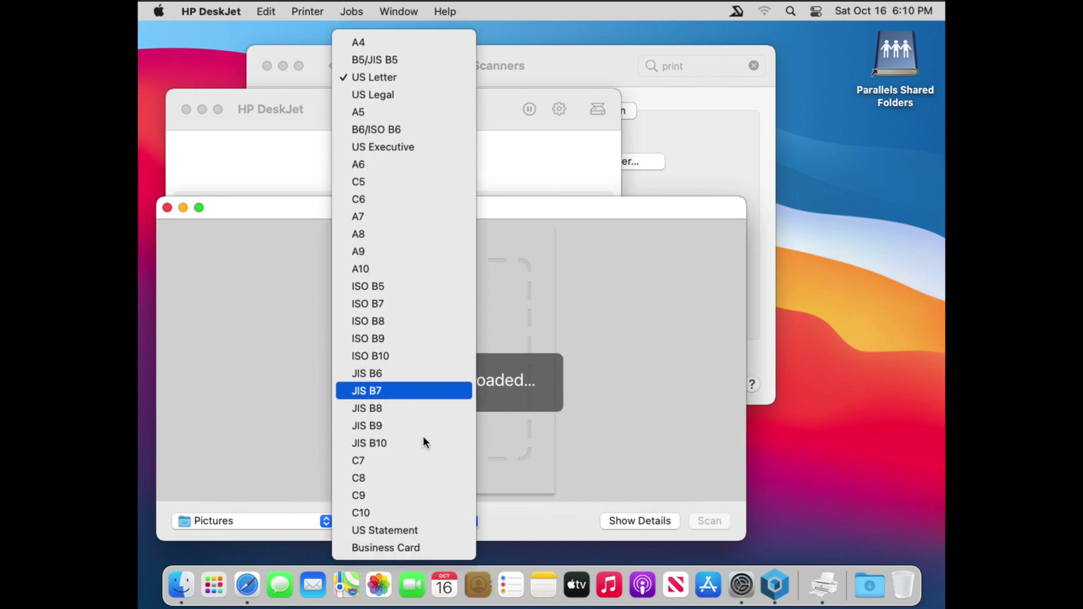
pyautogui.click(557, 520)
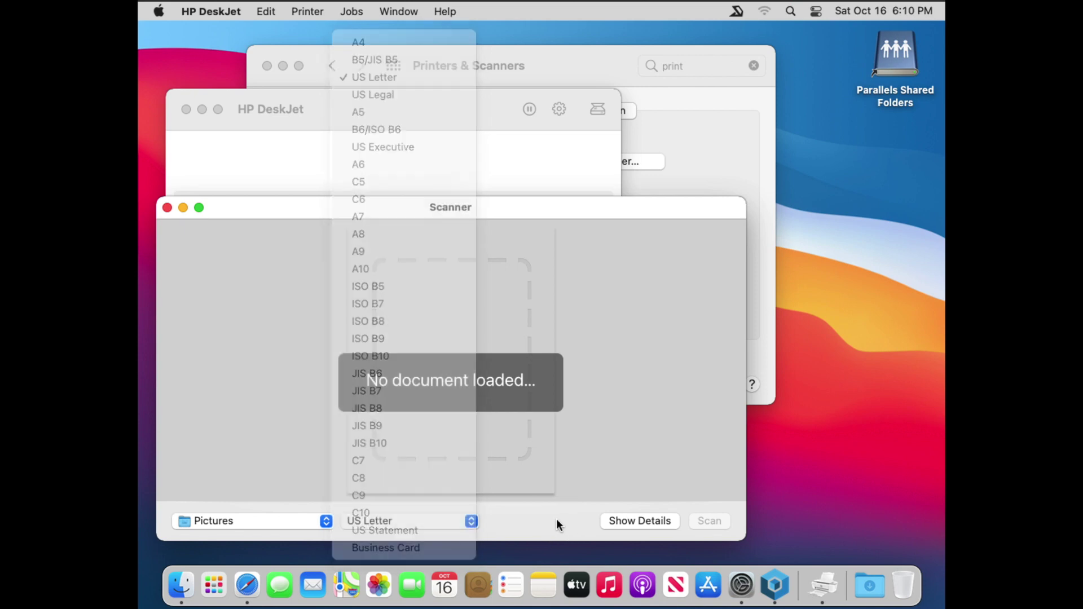
# Step: Show the detailed scan settings in a taller window, keeping Kind at Color
pyautogui.click(638, 520)
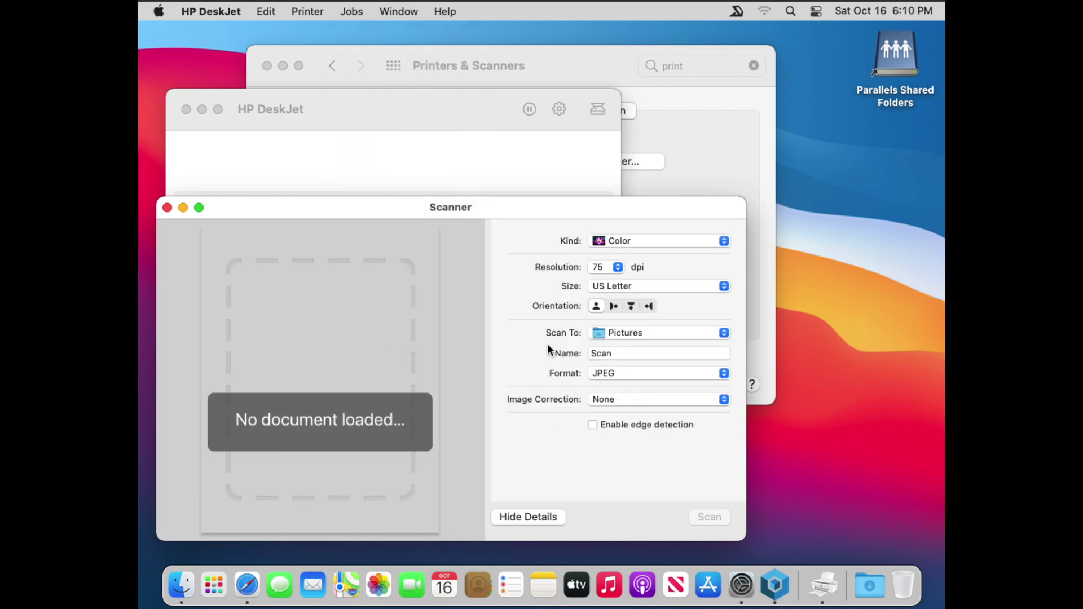
pyautogui.moveTo(327, 196); pyautogui.dragTo(323, 16)
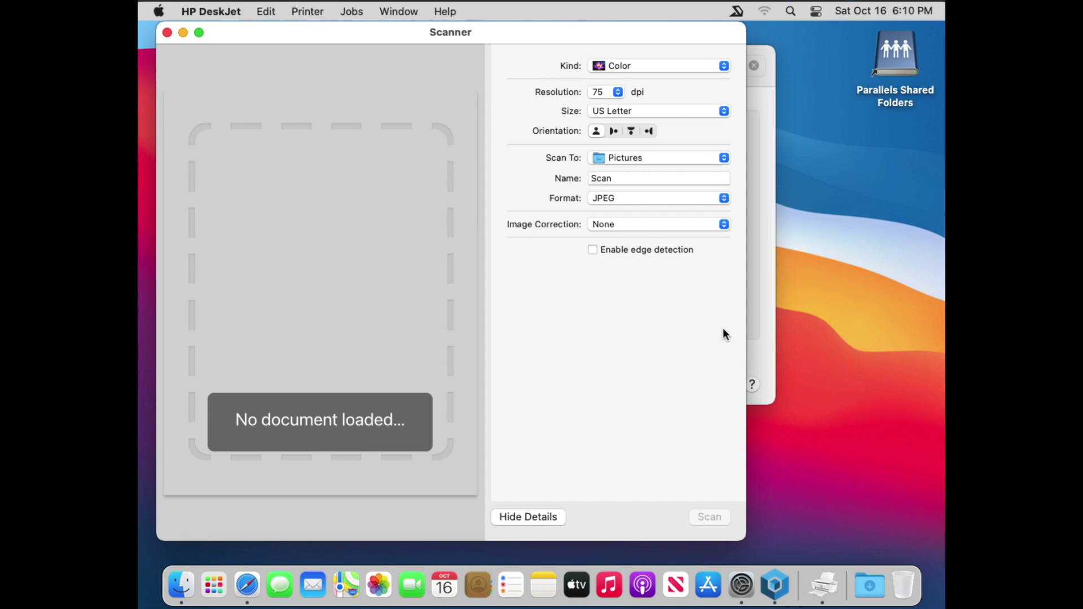
pyautogui.click(641, 67)
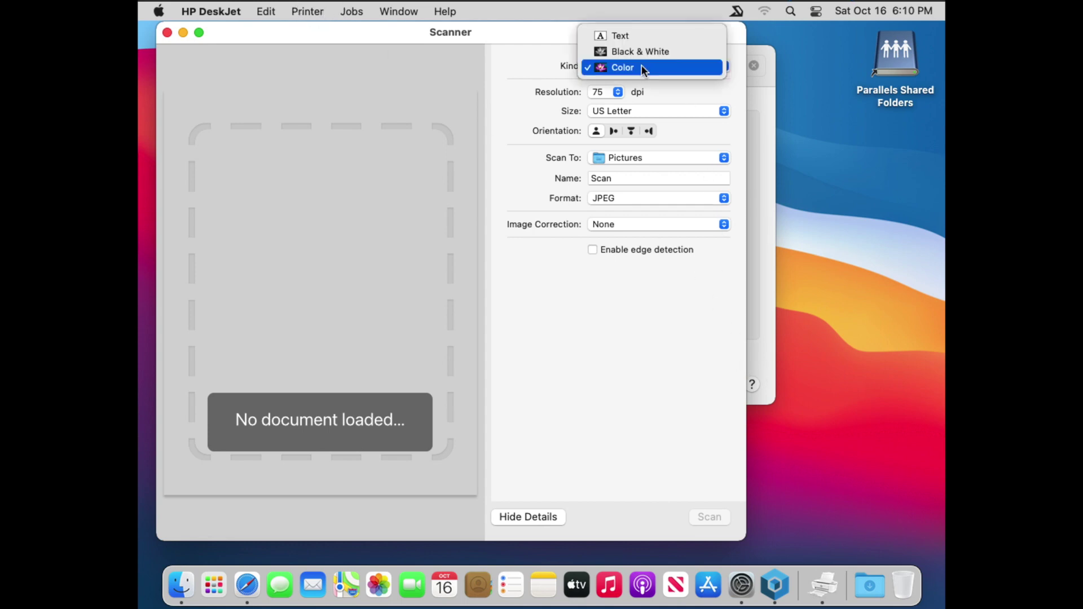
pyautogui.click(642, 67)
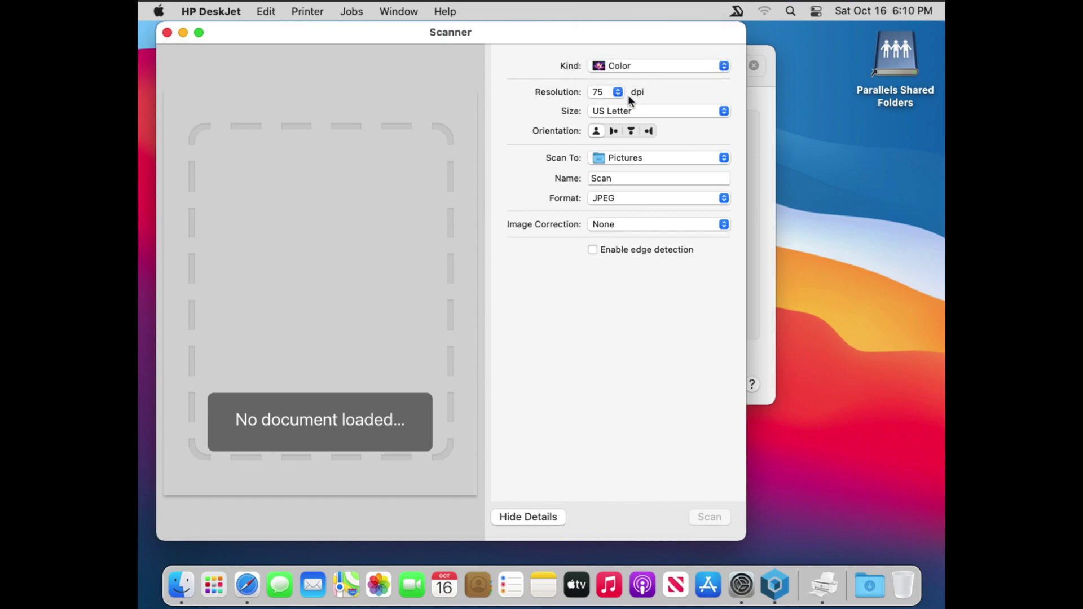
# Step: Keep portrait orientation and Pictures as destination, and set the scan format to PDF
pyautogui.click(614, 133)
pyautogui.click(631, 134)
pyautogui.click(648, 133)
pyautogui.click(596, 131)
pyautogui.click(649, 156)
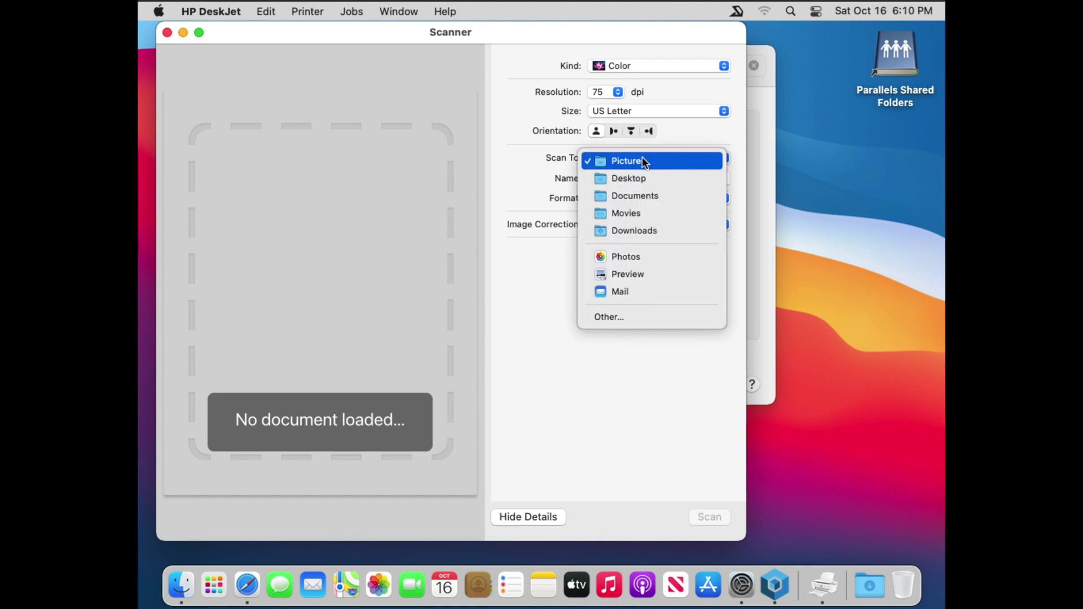
pyautogui.click(628, 160)
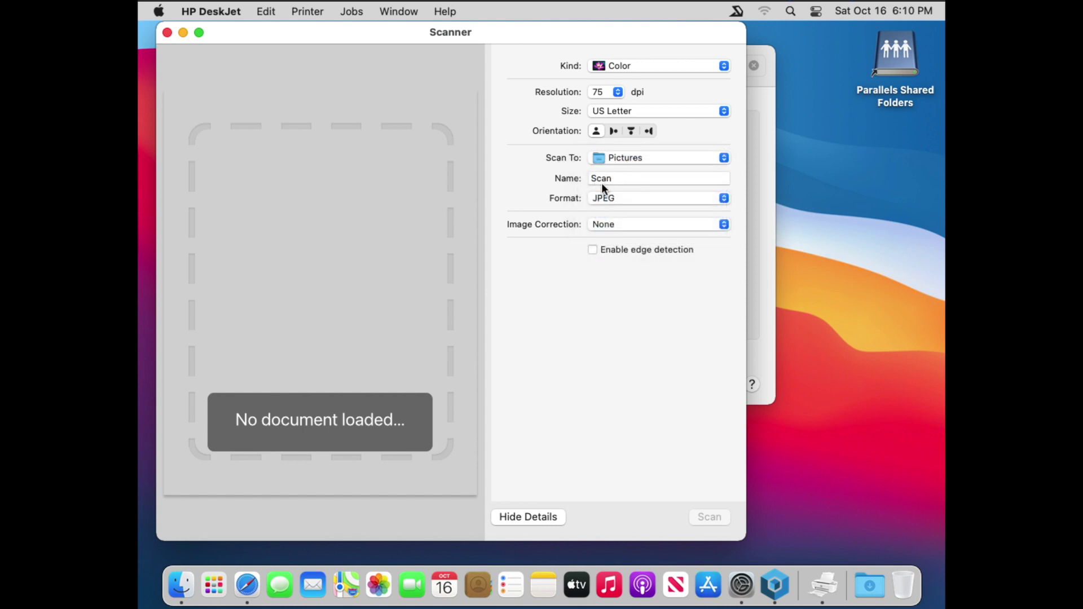
pyautogui.click(661, 199)
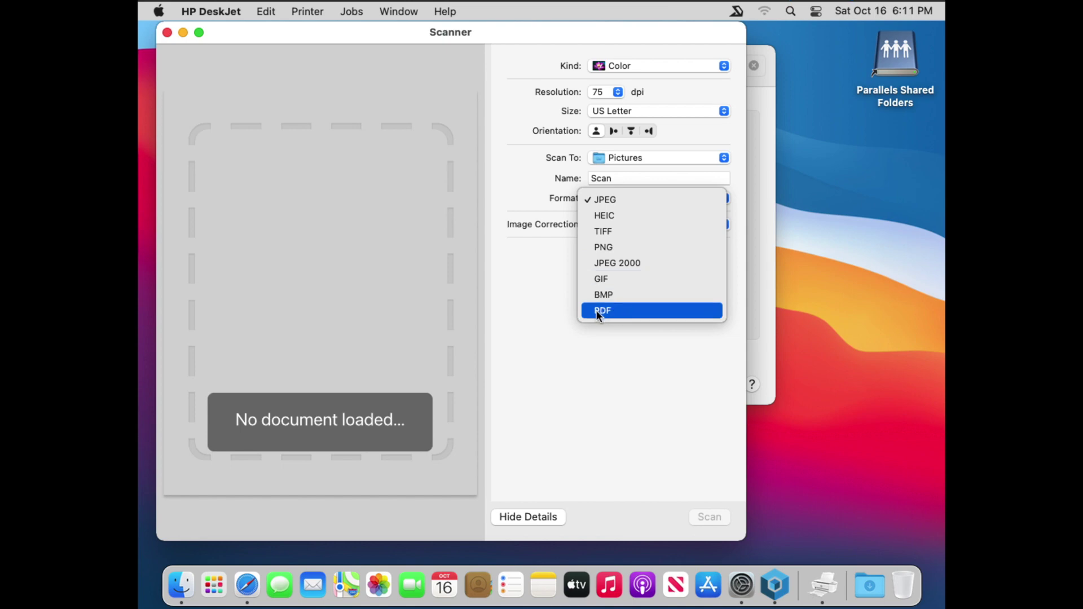
pyautogui.click(642, 312)
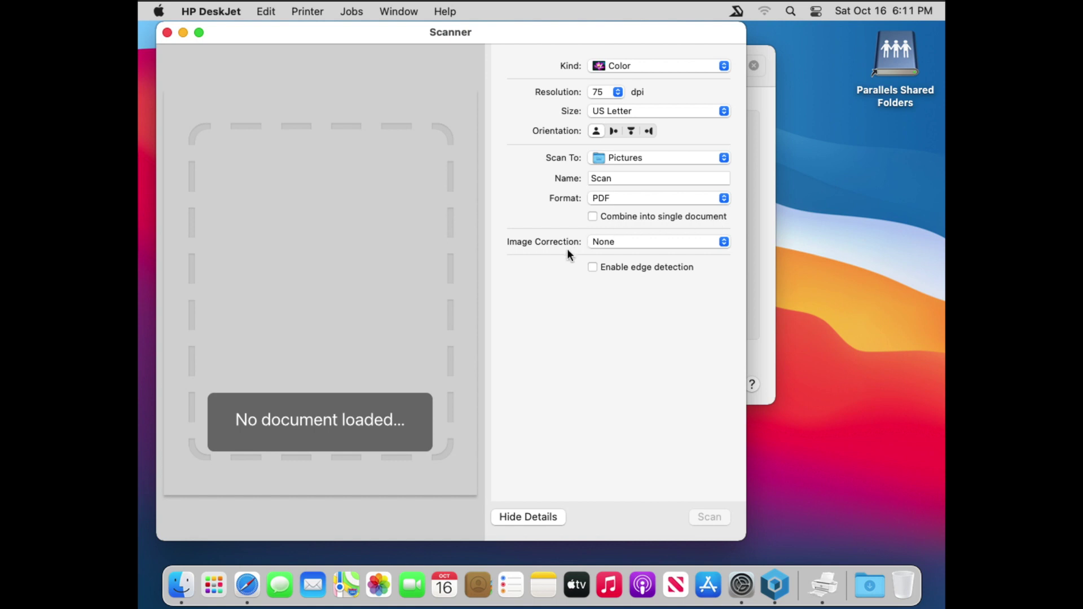
# Step: Try Manual image correction, revert it to None, then close Scanner
pyautogui.click(621, 247)
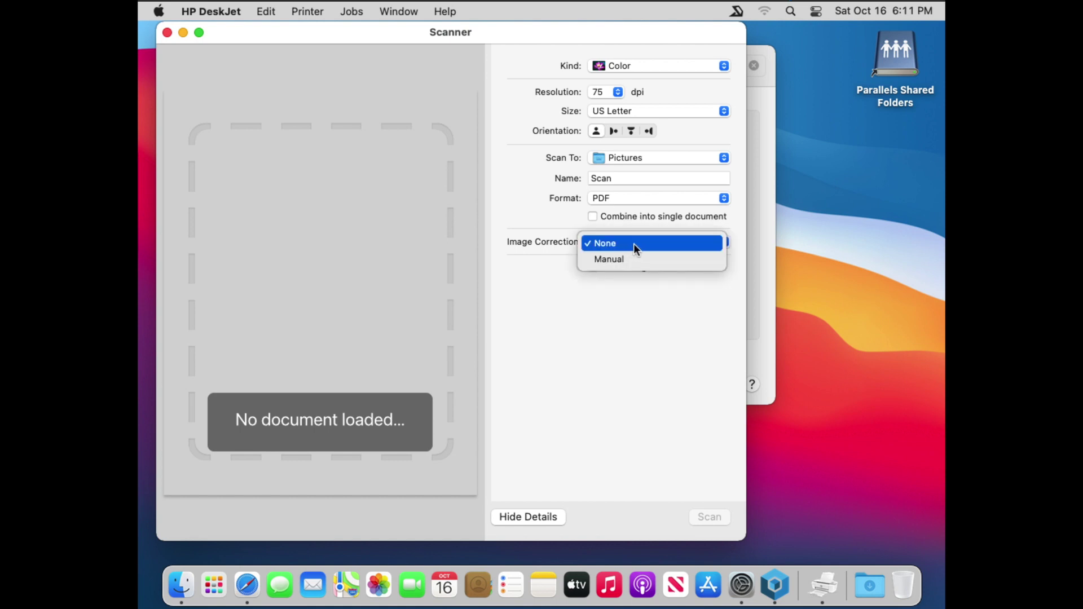
pyautogui.click(633, 261)
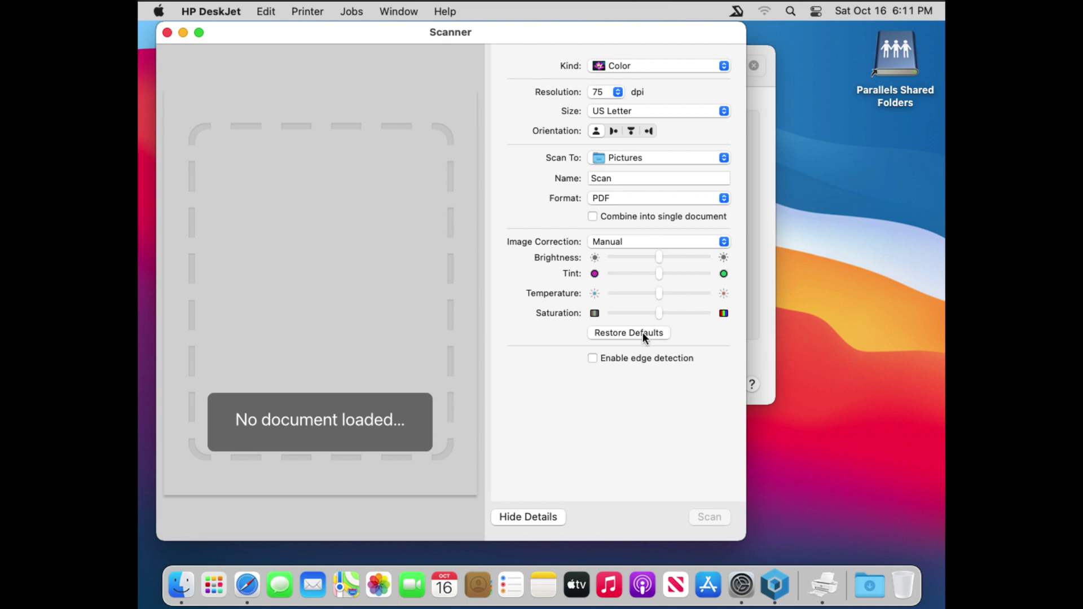
pyautogui.click(620, 243)
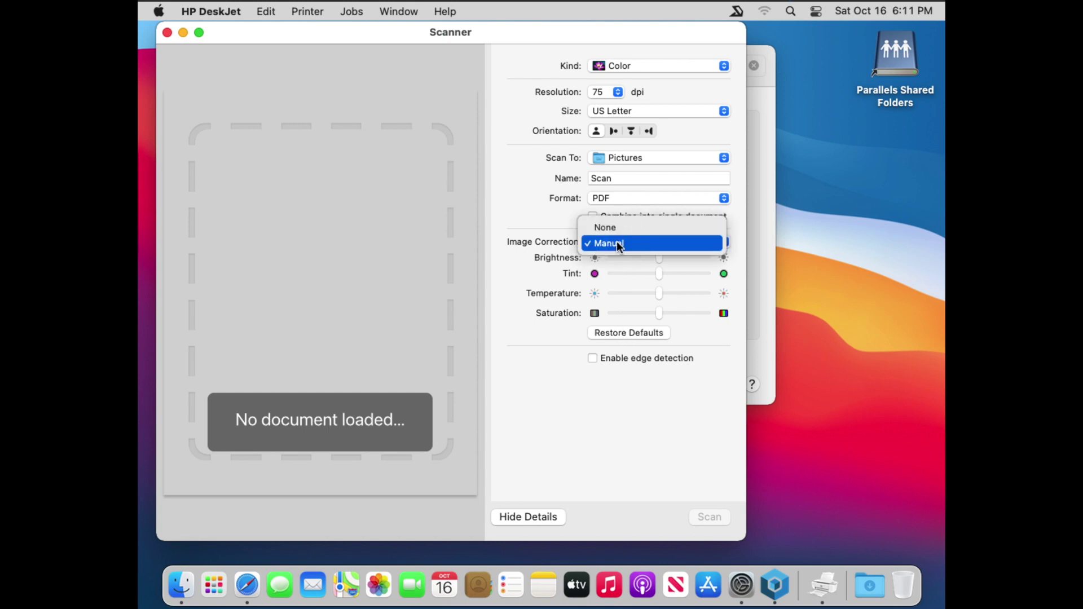
pyautogui.click(614, 227)
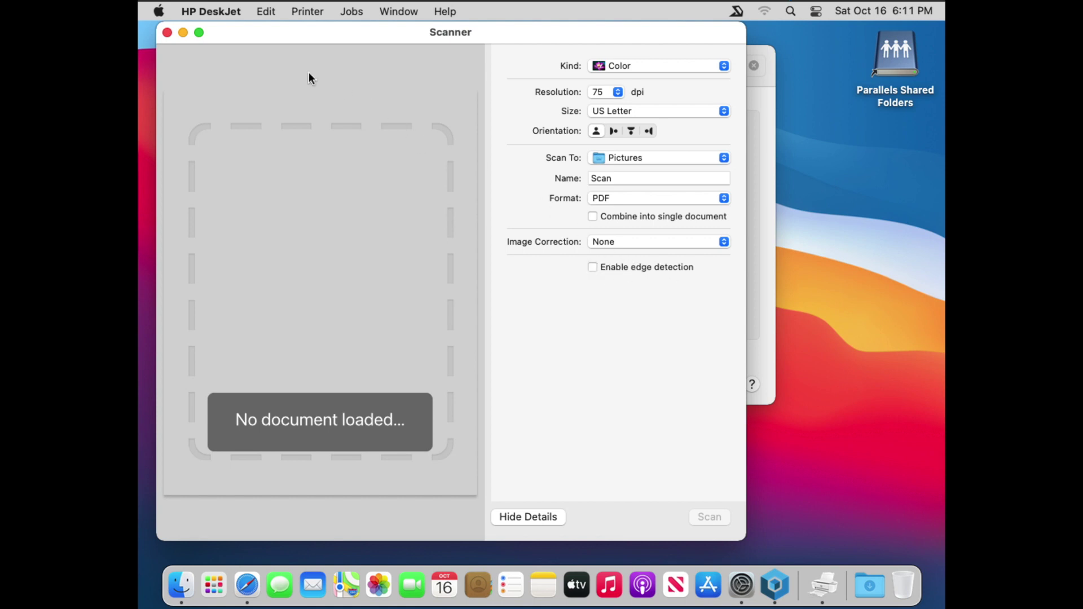
pyautogui.click(168, 32)
pyautogui.click(250, 102)
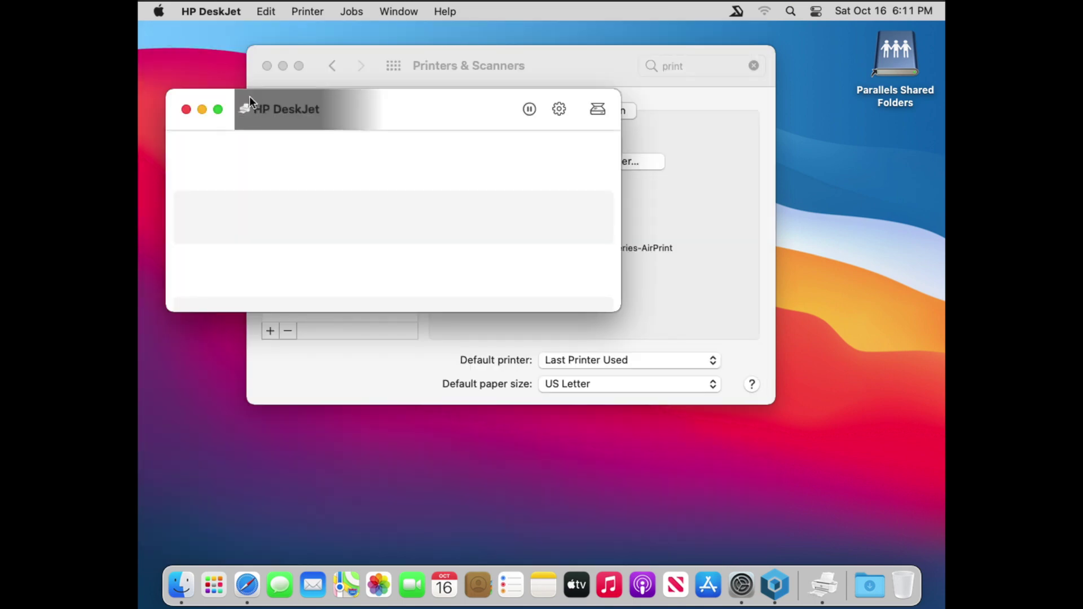
# Step: Close the print queue and reset the printing system, removing all printers
pyautogui.click(186, 110)
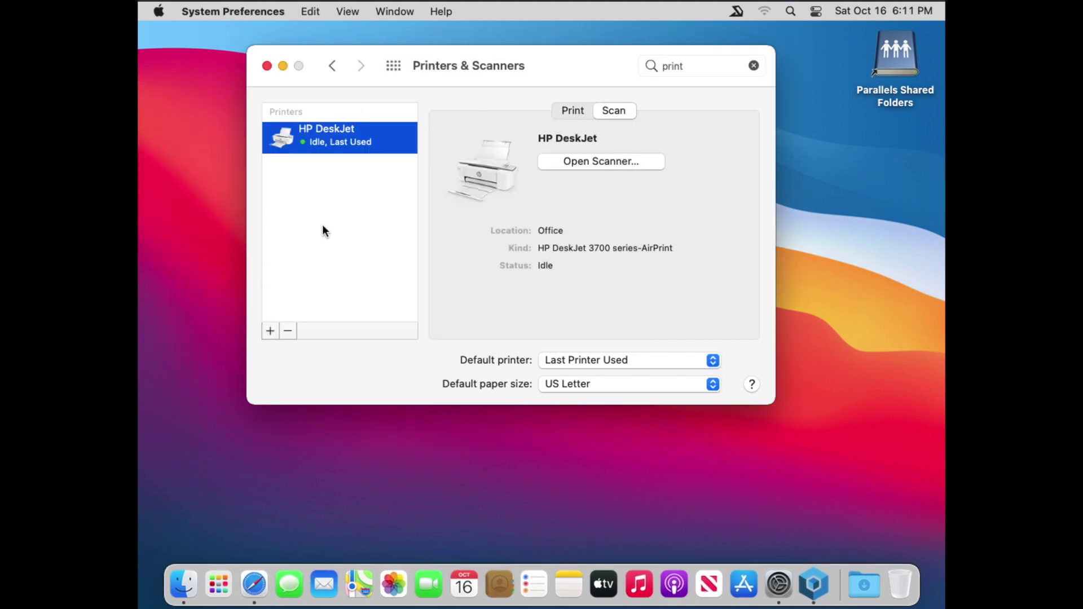
pyautogui.rightClick(348, 144)
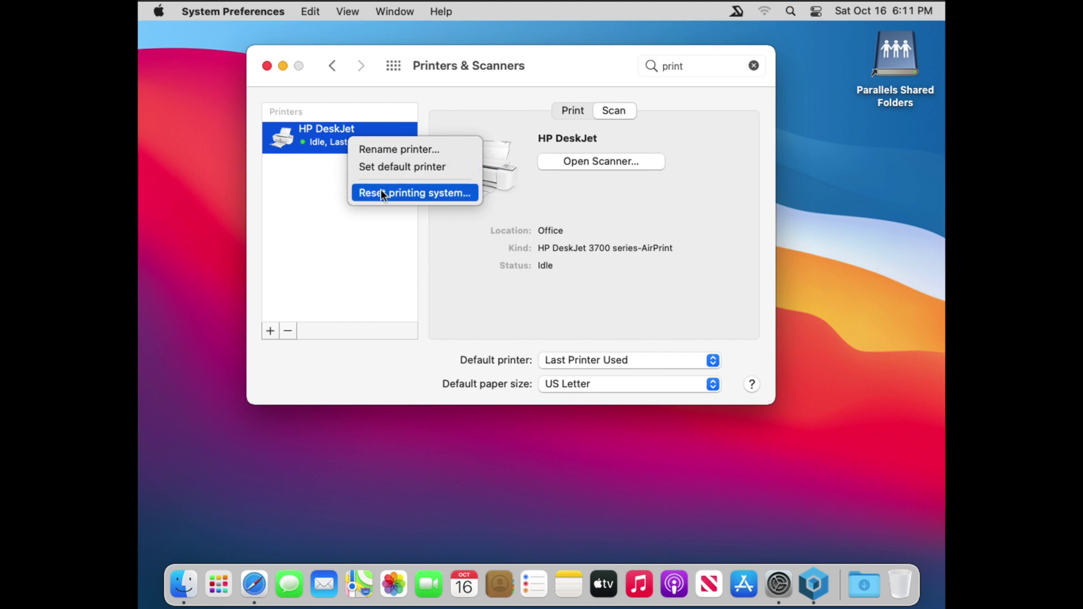
pyautogui.click(414, 193)
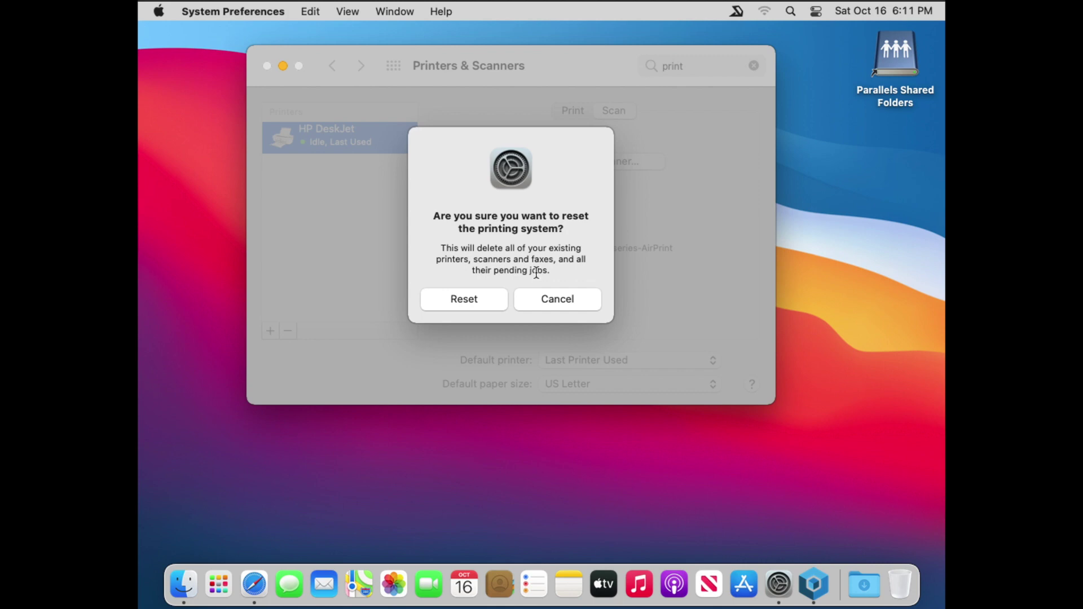
pyautogui.click(467, 300)
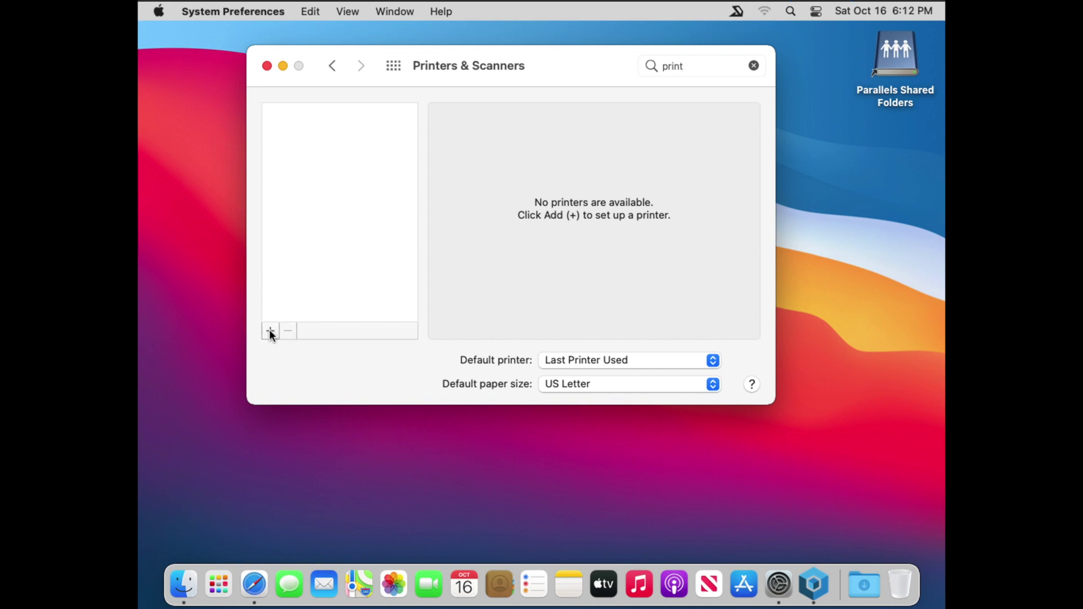
pyautogui.click(271, 331)
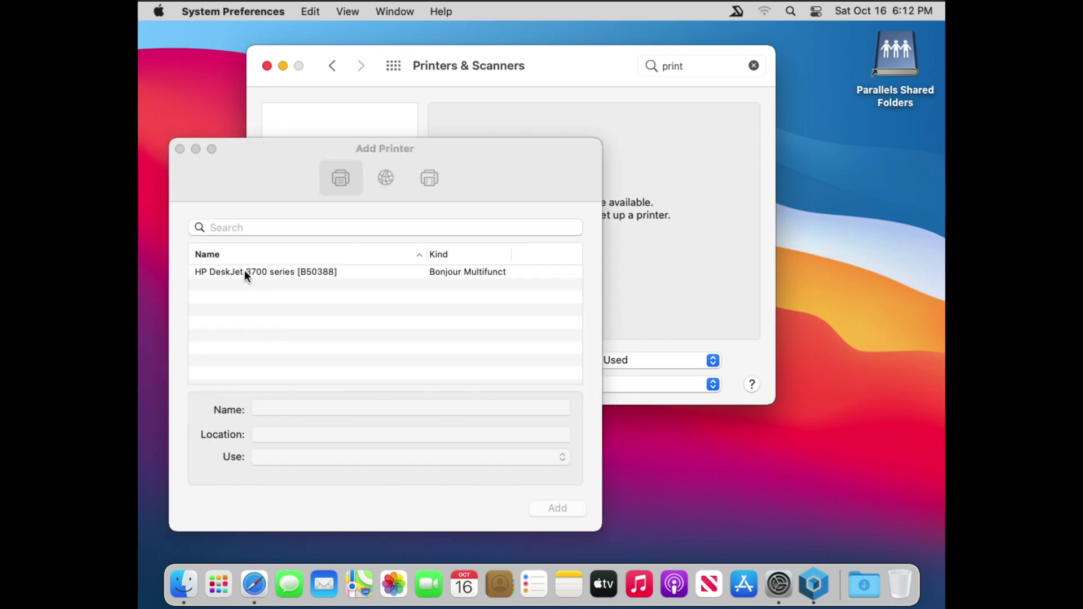
# Step: Add the HP DeskJet 3700 series printer again under its default name
pyautogui.click(259, 271)
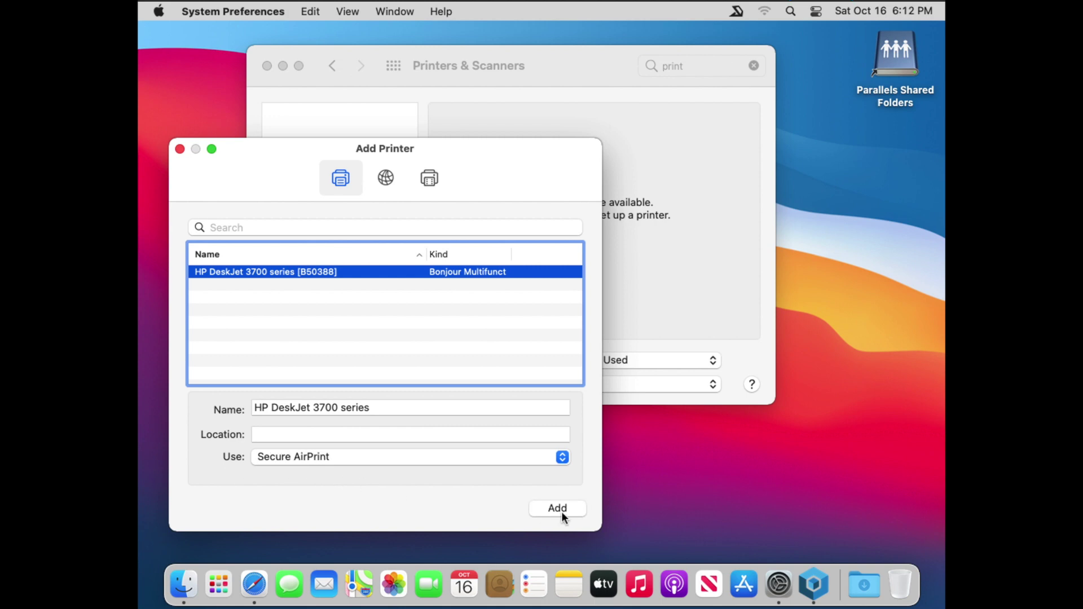
pyautogui.click(561, 510)
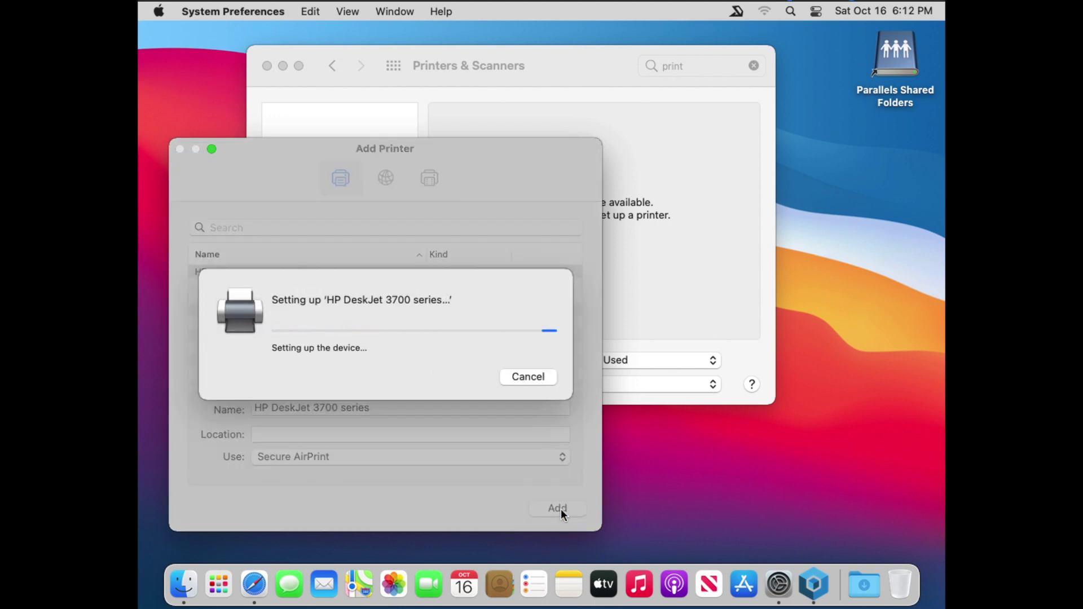